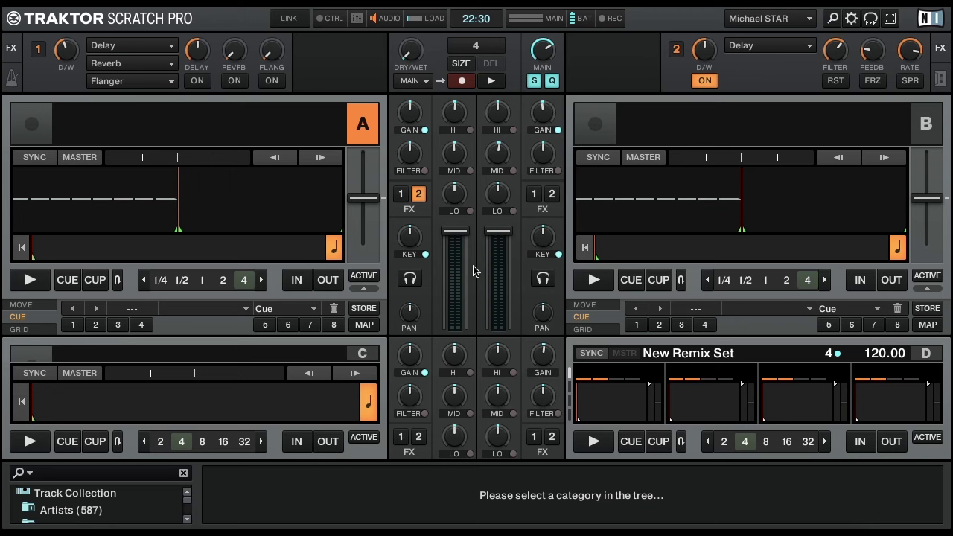
Review the choices for the Global Section's left and right panels in the Global Settings preferences
{"action": "left_click", "coordinate": [851, 18]}
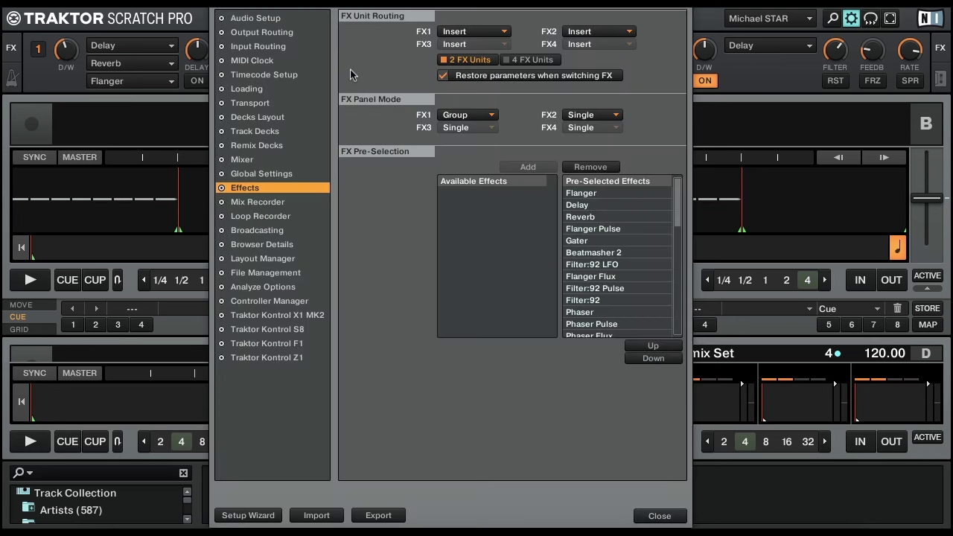
{"action": "left_click", "coordinate": [246, 175]}
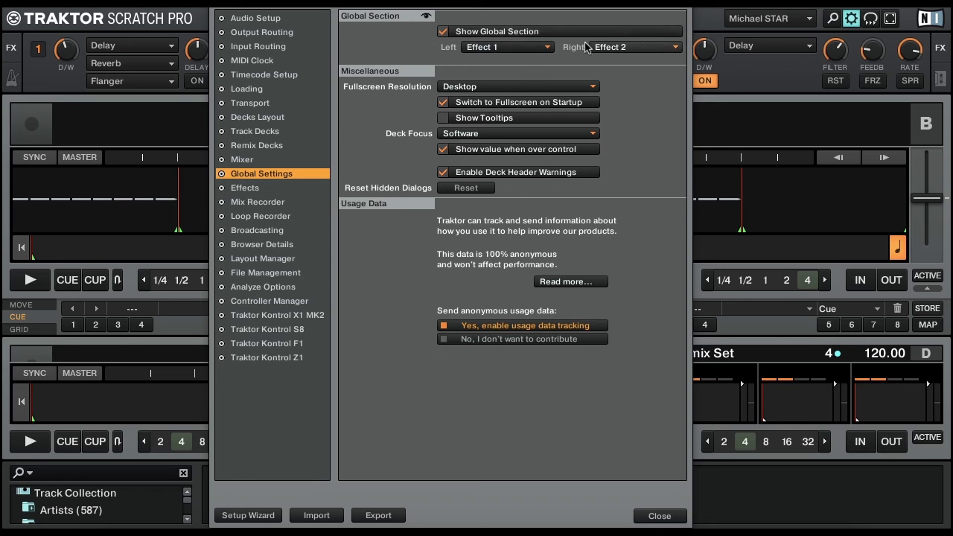
{"action": "left_click", "coordinate": [504, 51]}
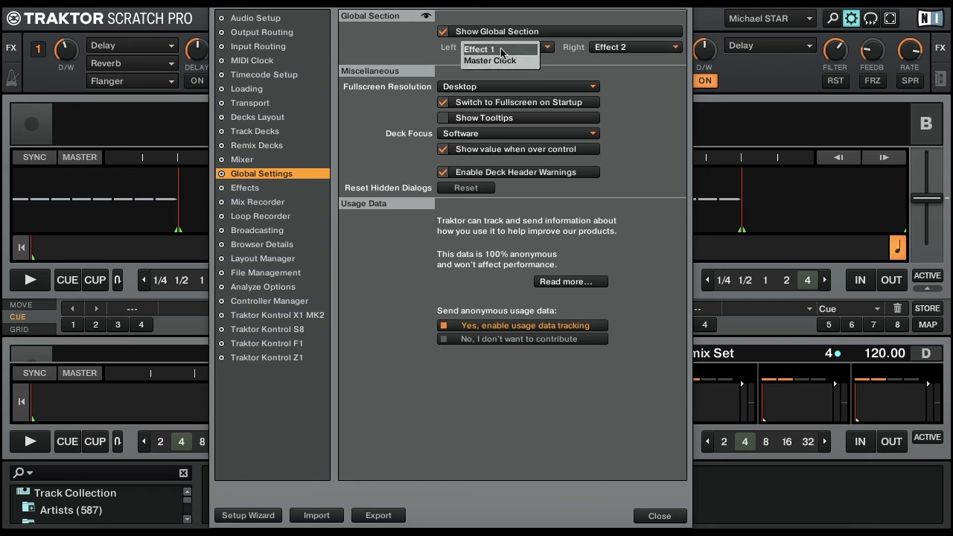
{"action": "left_click", "coordinate": [630, 48]}
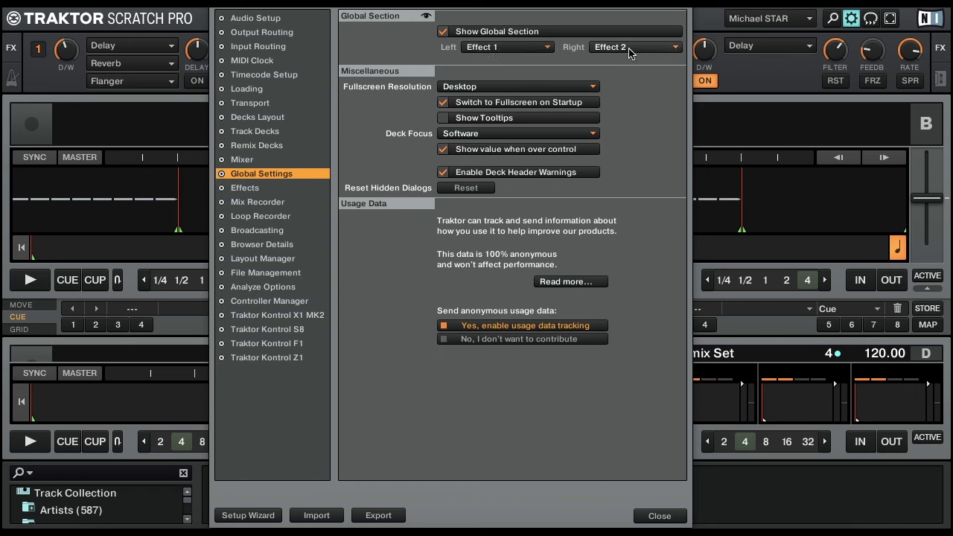
{"action": "left_click", "coordinate": [629, 48]}
{"action": "left_click", "coordinate": [638, 92]}
{"action": "key", "text": "Escape"}
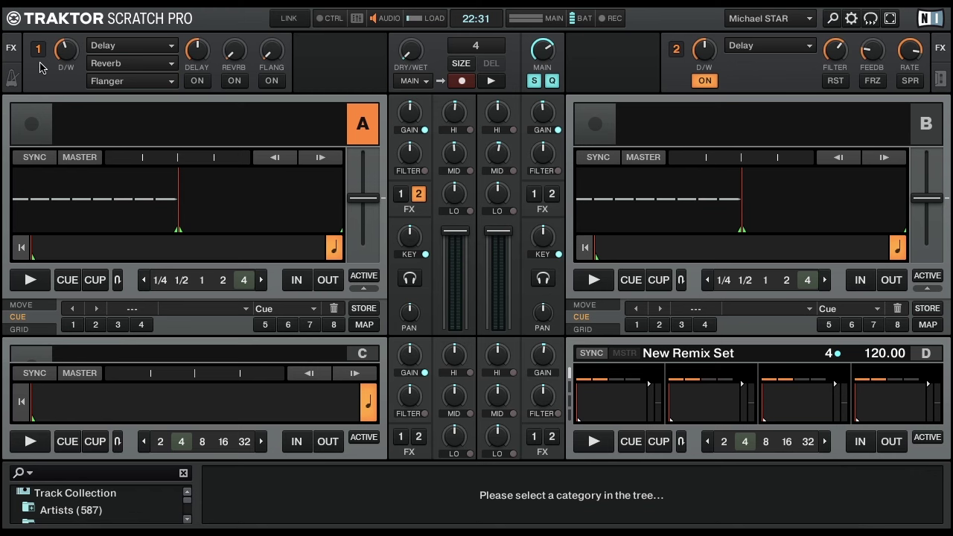
Switch FX unit 2 to Group mode and back to Single directly on the FX unit
{"action": "left_click", "coordinate": [679, 54]}
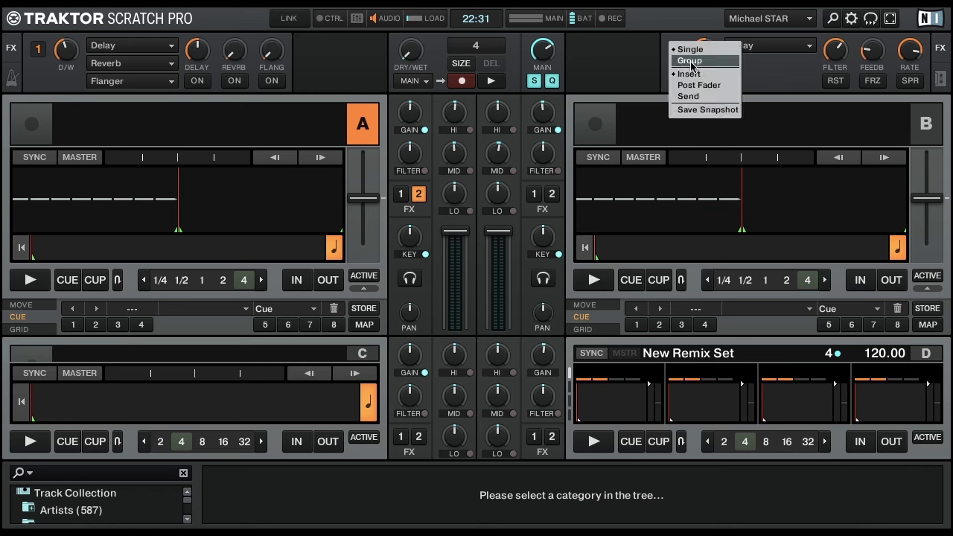
{"action": "left_click", "coordinate": [689, 60]}
{"action": "left_click", "coordinate": [679, 51]}
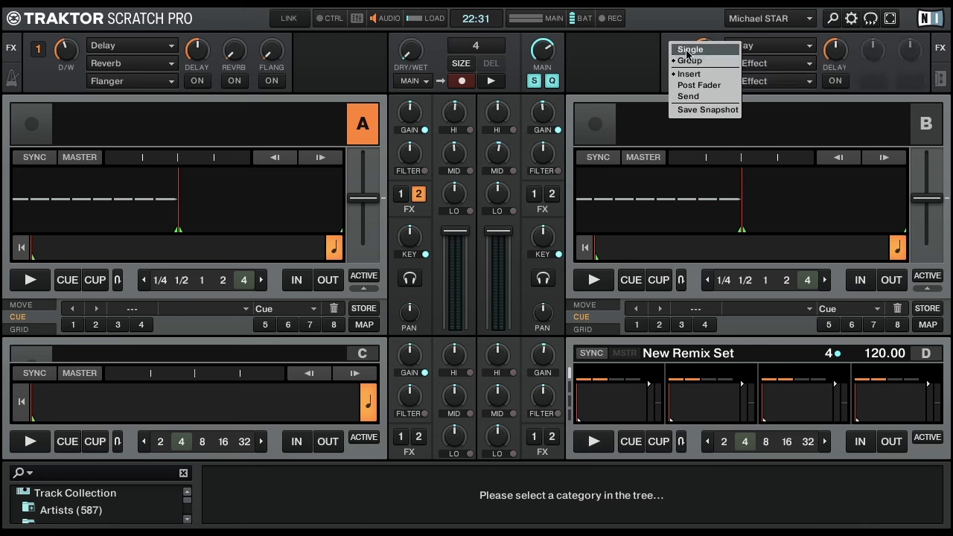
{"action": "left_click", "coordinate": [685, 45]}
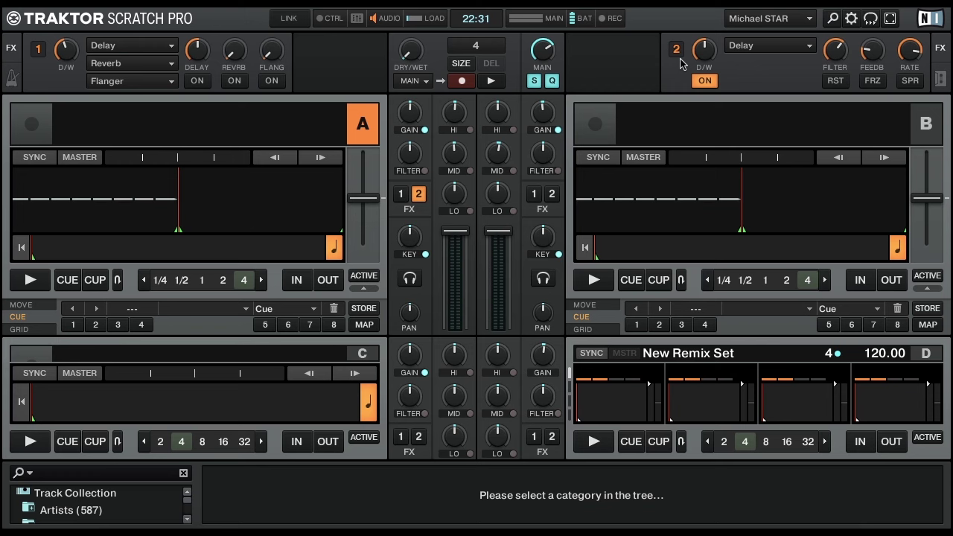
Set the FX1 panel mode to Single and back to Group in the Effects preferences, and close the preferences
{"action": "left_click", "coordinate": [851, 18]}
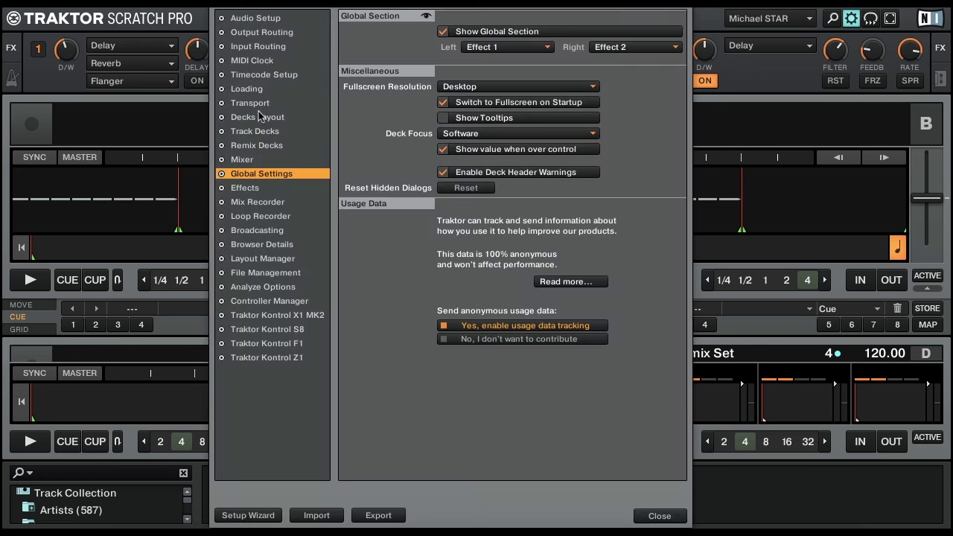
{"action": "left_click", "coordinate": [246, 188]}
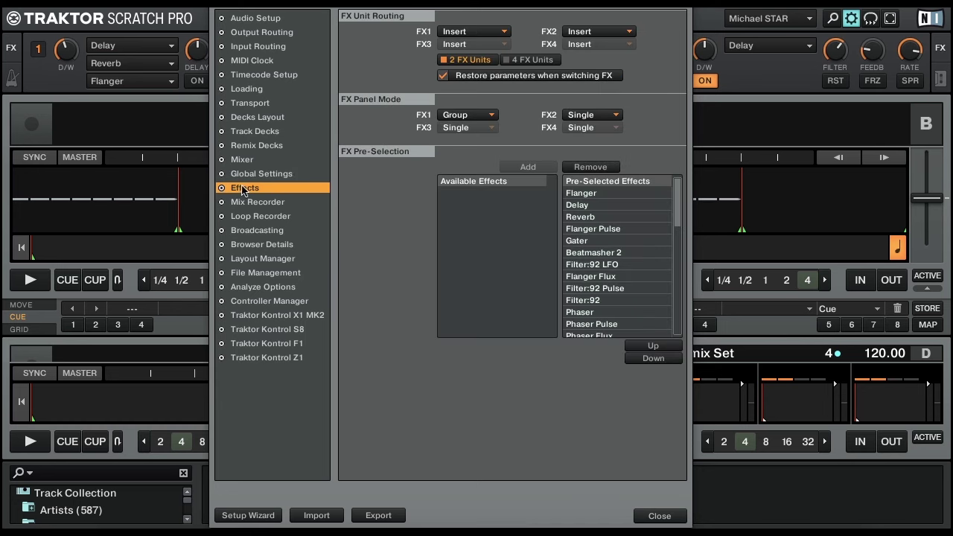
{"action": "left_click", "coordinate": [458, 115]}
{"action": "left_click", "coordinate": [461, 128]}
{"action": "left_click", "coordinate": [458, 116]}
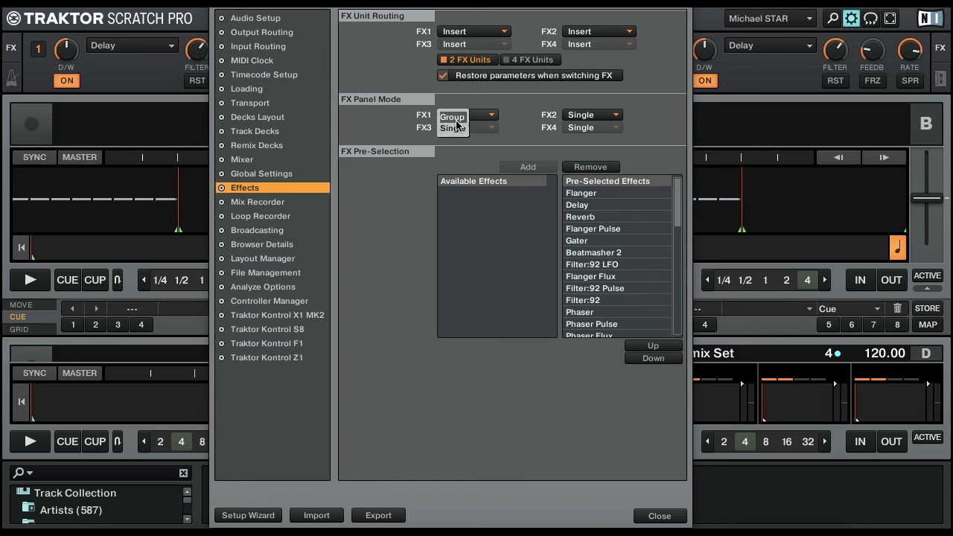
{"action": "left_click", "coordinate": [452, 117]}
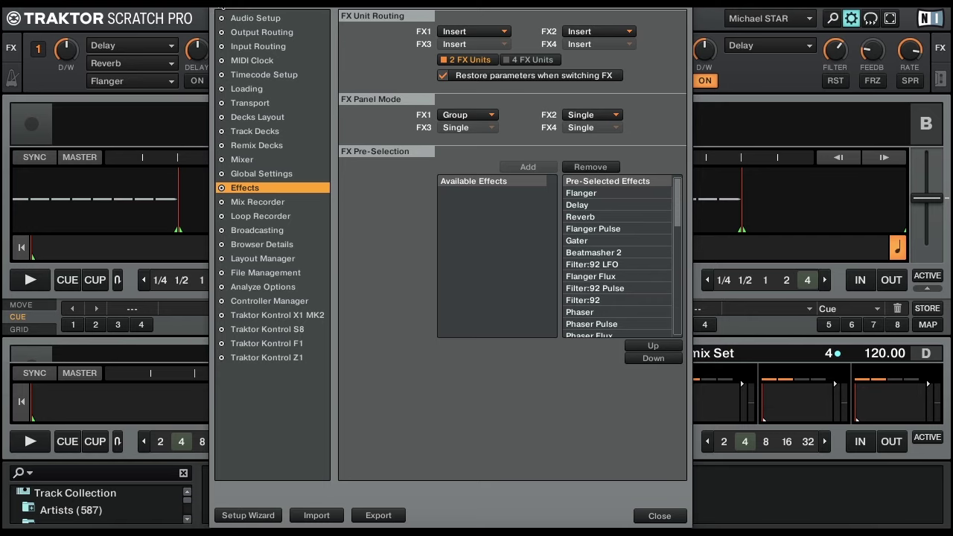
{"action": "key", "text": "Escape"}
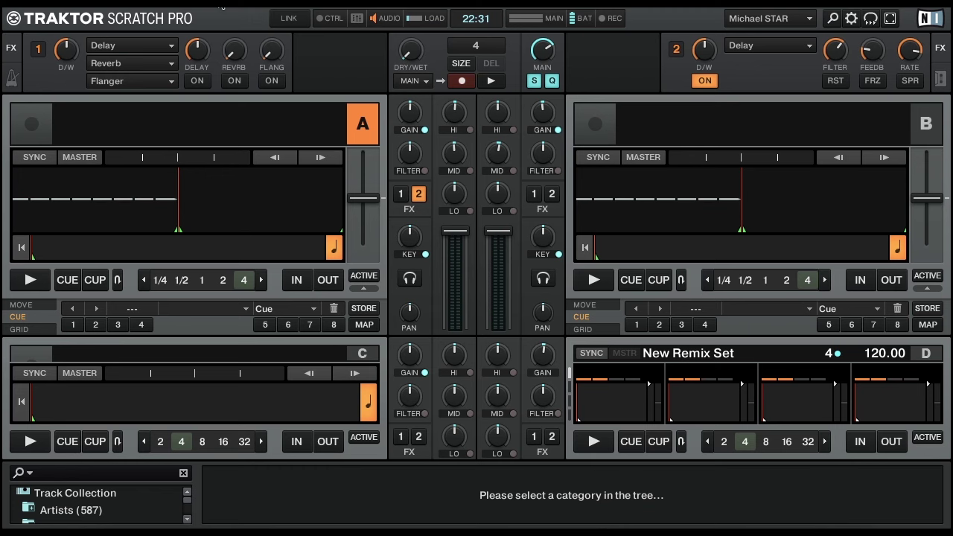
Enable 4 FX Units in the Effects preferences, moving the preferences window aside to see the FX units before closing it
{"action": "key", "text": "ctrl+comma"}
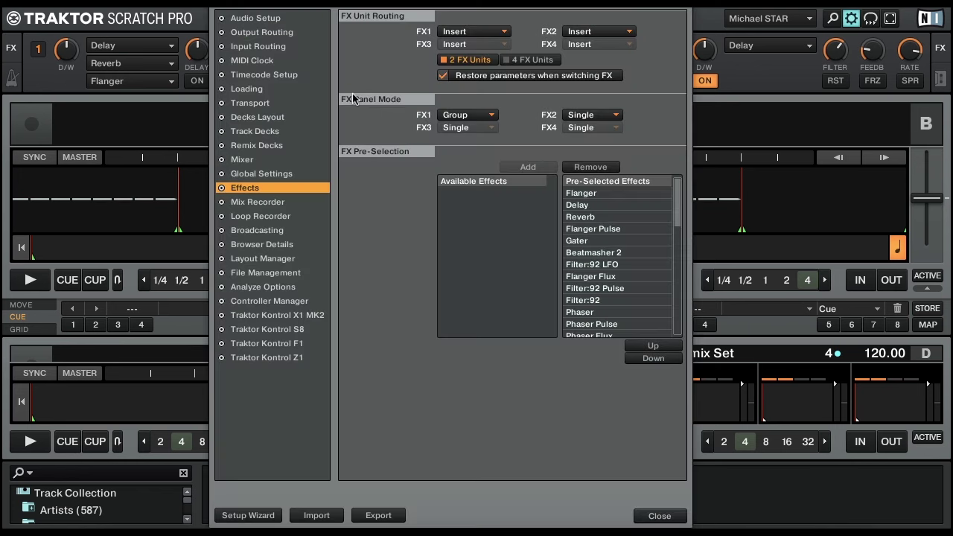
{"action": "left_click", "coordinate": [532, 61]}
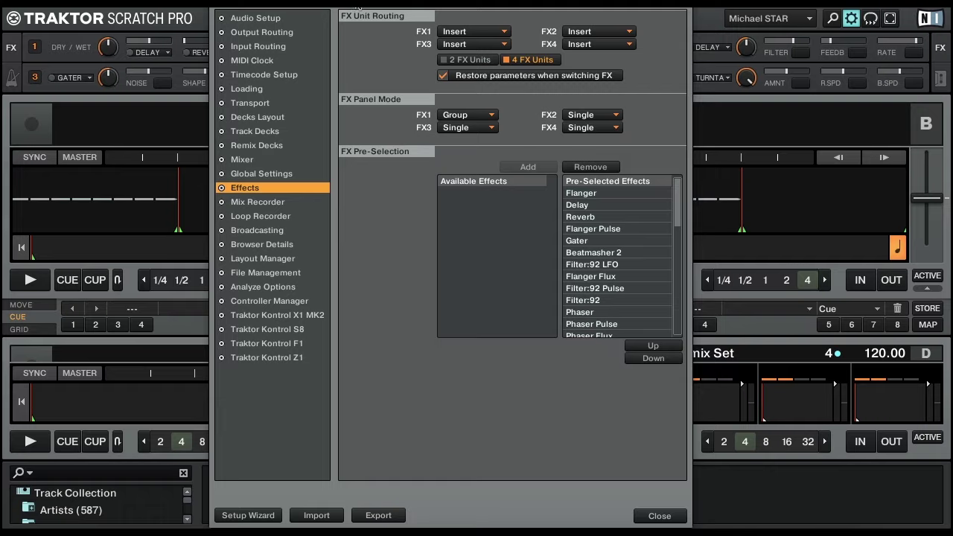
{"action": "left_click_drag", "start_coordinate": [359, 7], "coordinate": [585, 8]}
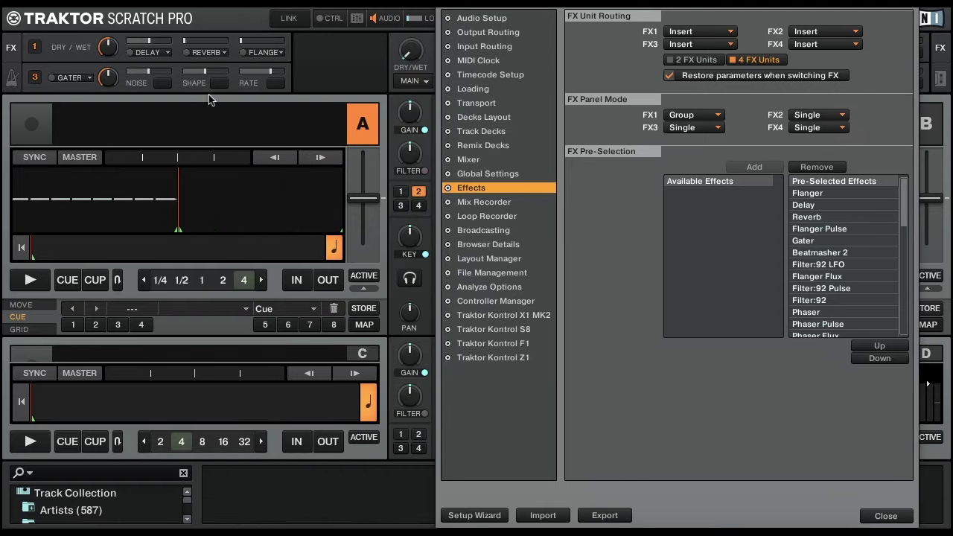
{"action": "key", "text": "Escape"}
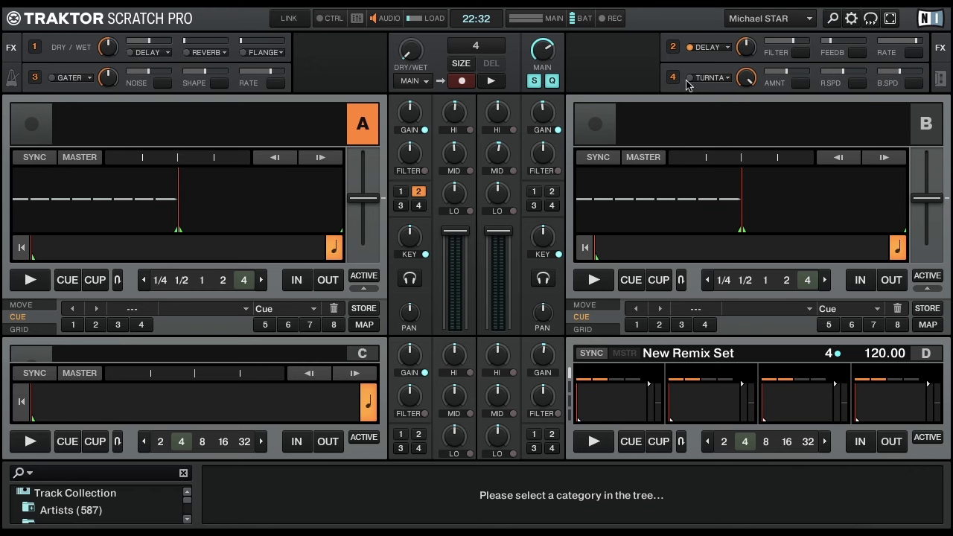
Return the FX unit routing to 2 FX Units in the preferences and close them
{"action": "left_click", "coordinate": [850, 21]}
{"action": "left_click", "coordinate": [686, 61]}
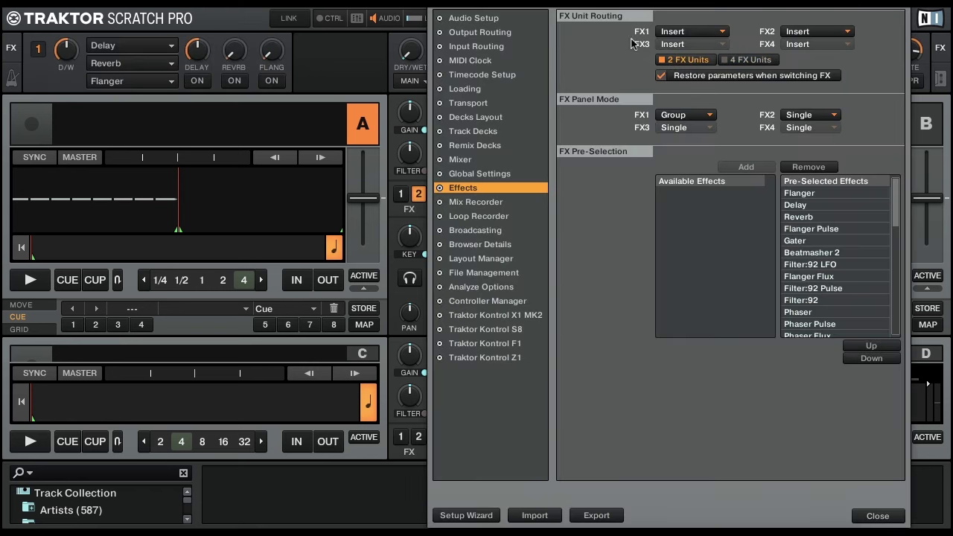
{"action": "left_click", "coordinate": [438, 10]}
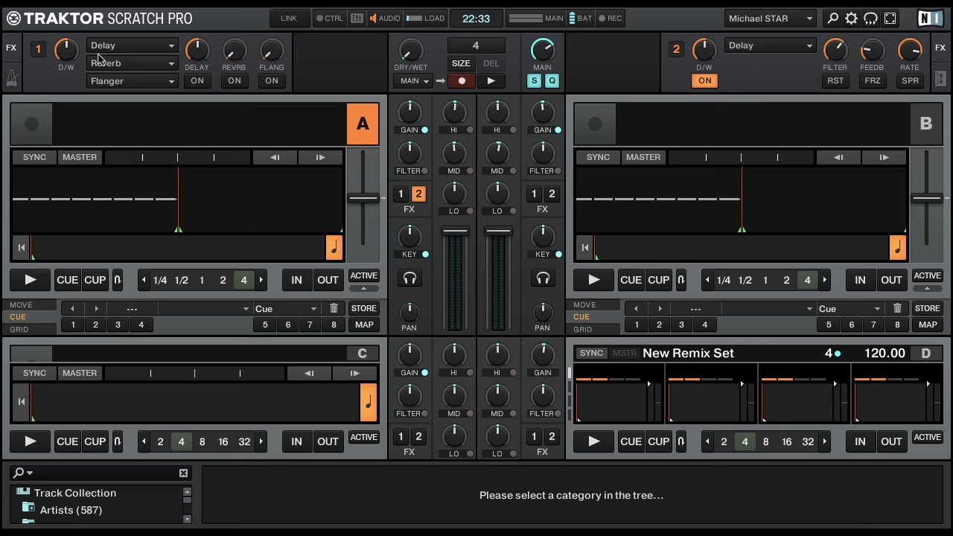
Remove Filter LFO, Filter Pulse, Filter, Delay T3, Formant Filter, Transpose Stretch, Ringmodulator and Reverb T3 from the pre-selected effects
{"action": "left_click", "coordinate": [133, 49]}
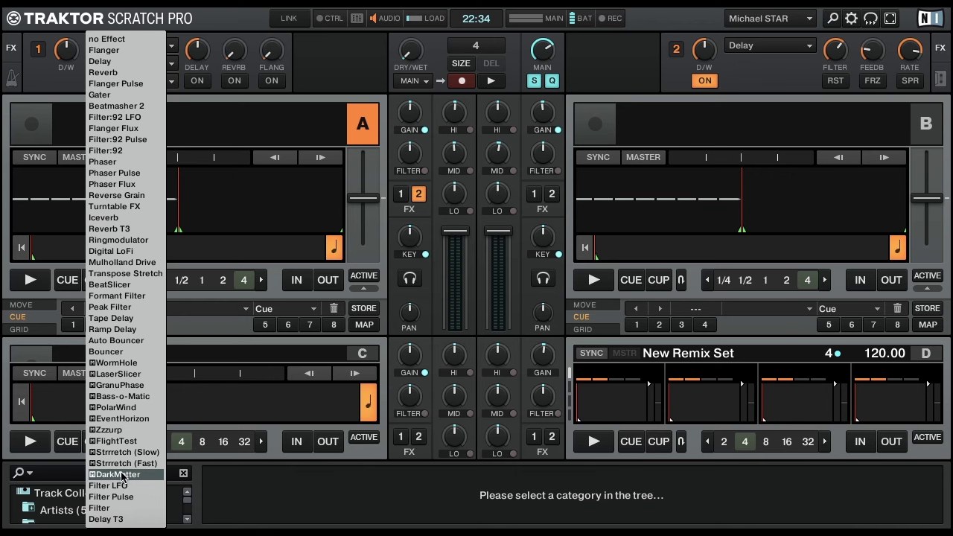
{"action": "left_click", "coordinate": [851, 17]}
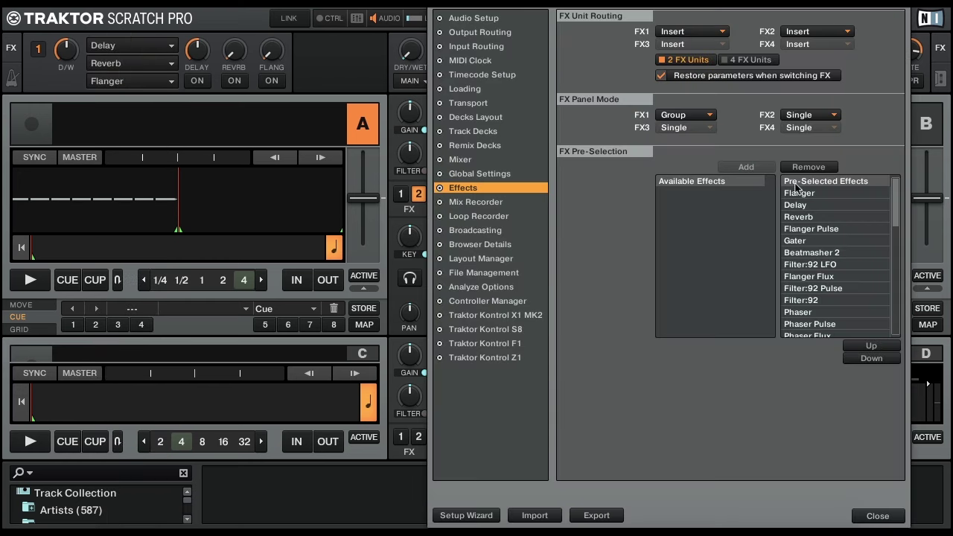
{"action": "scroll", "coordinate": [805, 278], "scroll_direction": "down", "scroll_amount": 10}
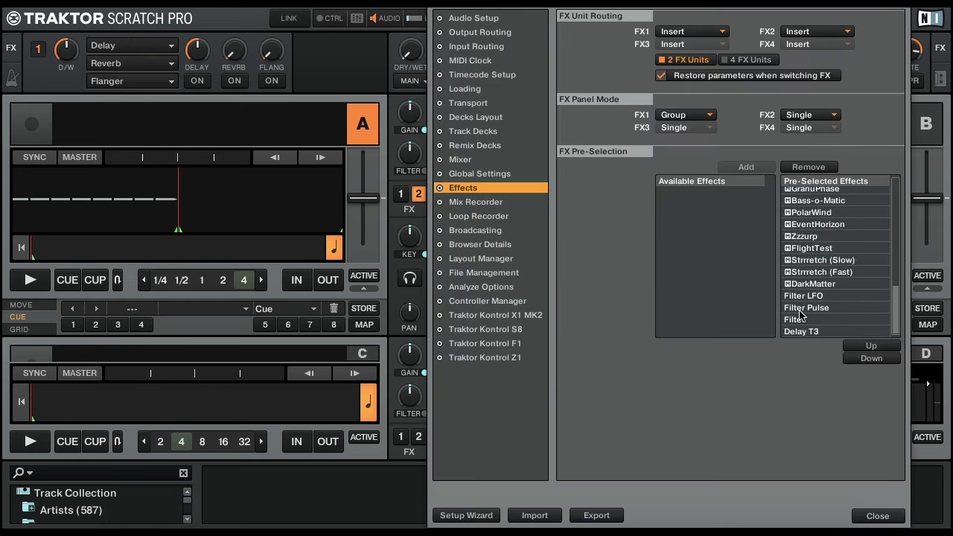
{"action": "left_click", "coordinate": [808, 297]}
{"action": "left_click", "coordinate": [808, 308], "text": "shift"}
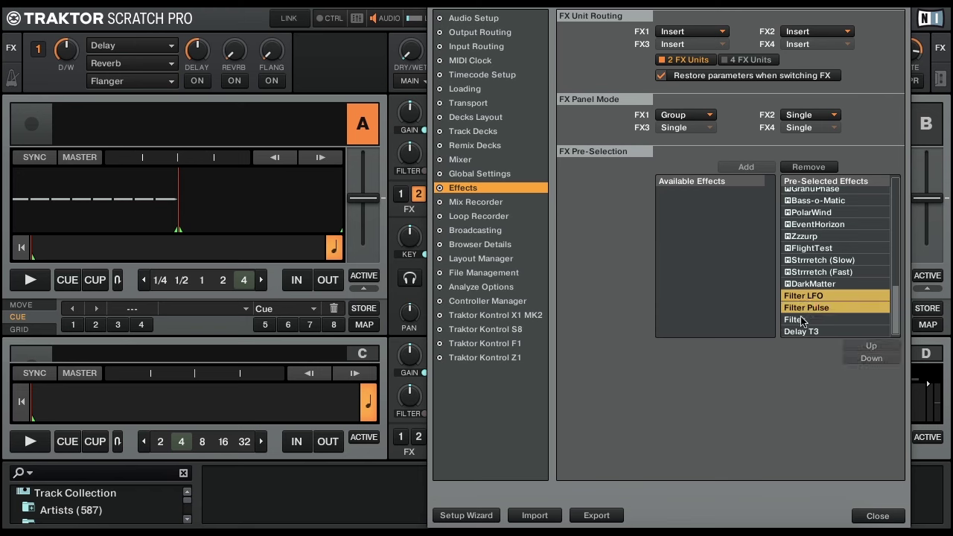
{"action": "left_click", "coordinate": [807, 319], "text": "shift"}
{"action": "left_click", "coordinate": [807, 331], "text": "shift"}
{"action": "left_click_drag", "start_coordinate": [897, 315], "coordinate": [897, 255]}
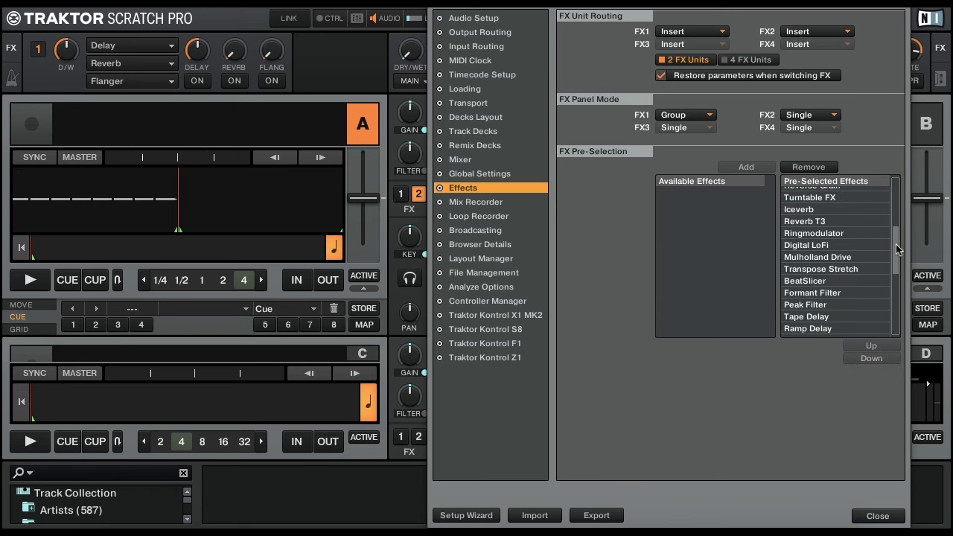
{"action": "left_click", "coordinate": [815, 292], "text": "ctrl"}
{"action": "left_click", "coordinate": [813, 269], "text": "ctrl"}
{"action": "left_click", "coordinate": [808, 233], "text": "ctrl"}
{"action": "left_click", "coordinate": [804, 221], "text": "ctrl"}
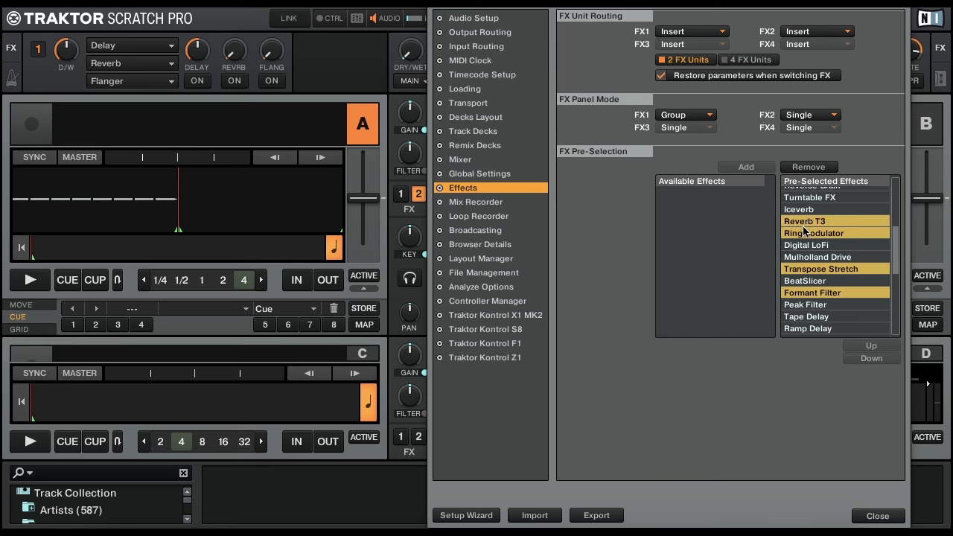
{"action": "left_click", "coordinate": [809, 168]}
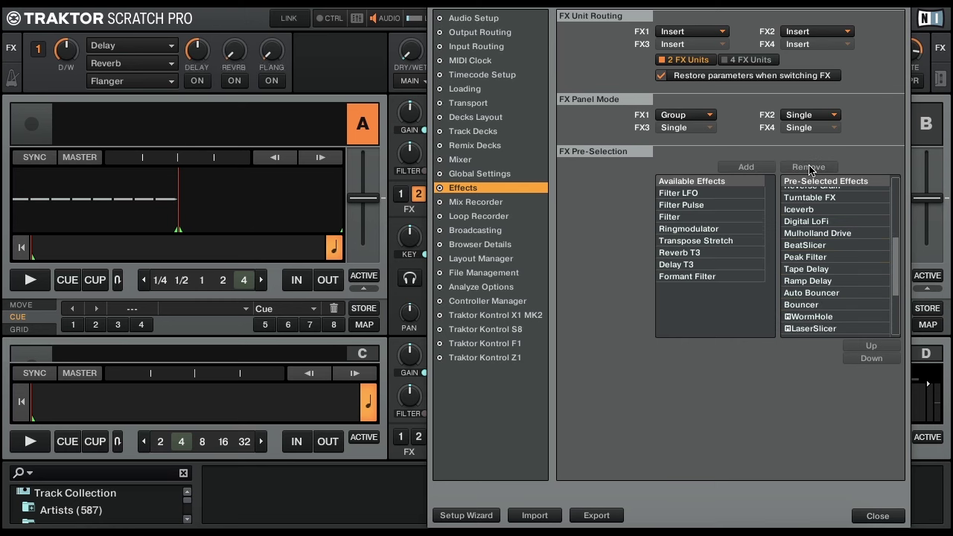
Add Reverb T3, Ringmodulator and Filter Pulse back to the pre-selected effects
{"action": "left_click", "coordinate": [685, 229]}
{"action": "left_click", "coordinate": [682, 253]}
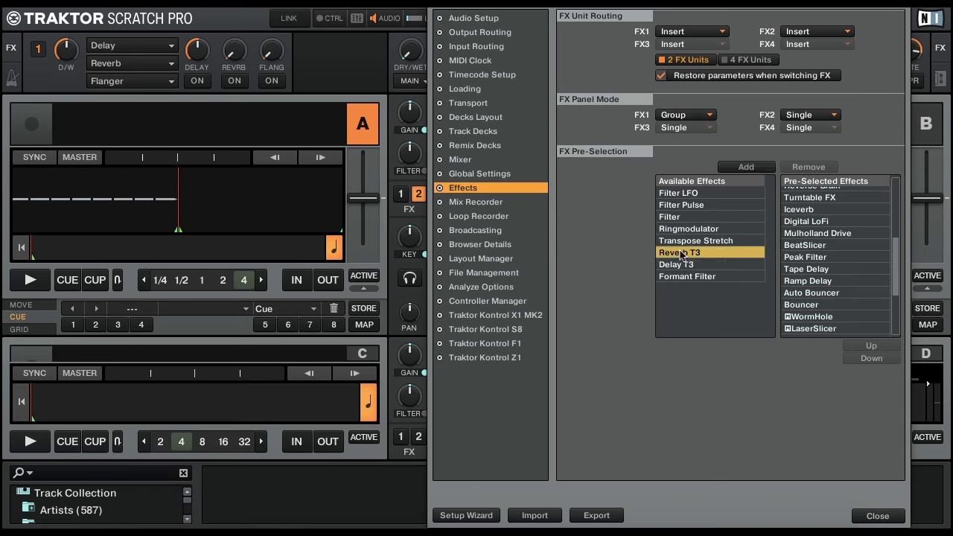
{"action": "left_click", "coordinate": [683, 229], "text": "ctrl"}
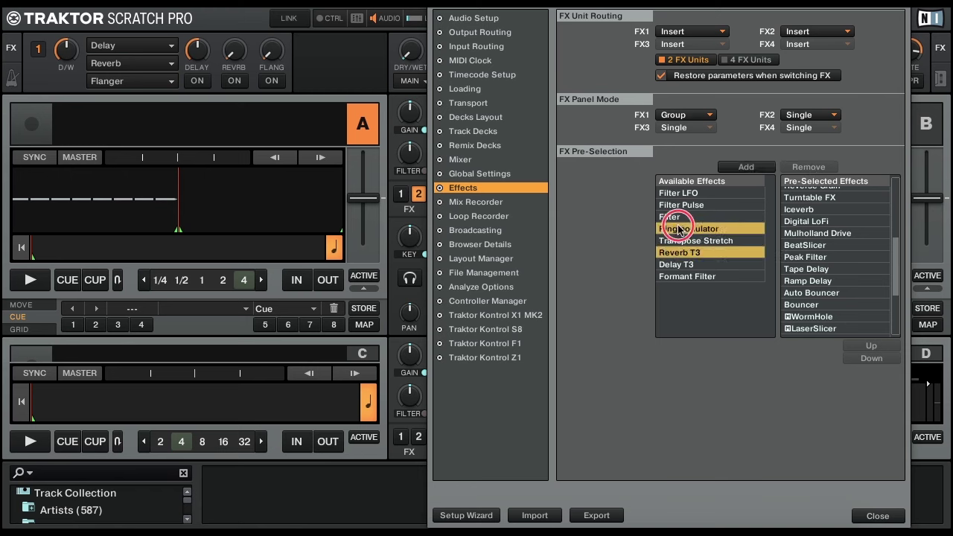
{"action": "left_click", "coordinate": [680, 207], "text": "ctrl"}
{"action": "left_click", "coordinate": [747, 166]}
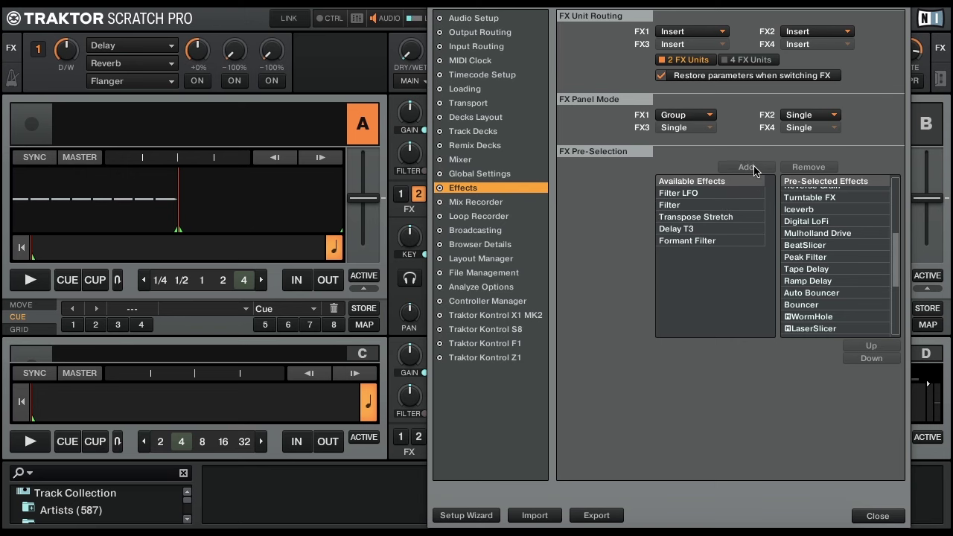
Move Delay above Flanger to the first place of the pre-selected effects
{"action": "left_click_drag", "start_coordinate": [898, 249], "coordinate": [899, 202]}
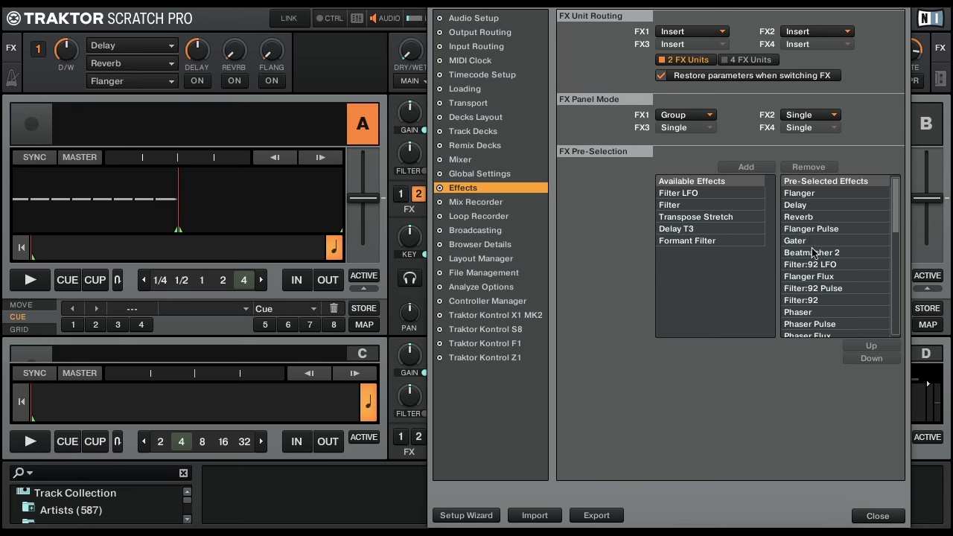
{"action": "left_click", "coordinate": [798, 210]}
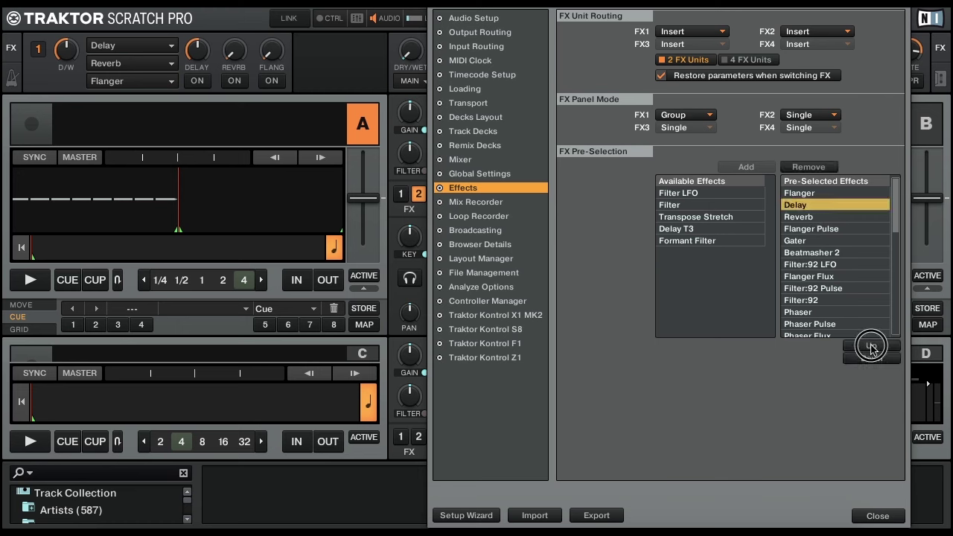
{"action": "left_click", "coordinate": [870, 346]}
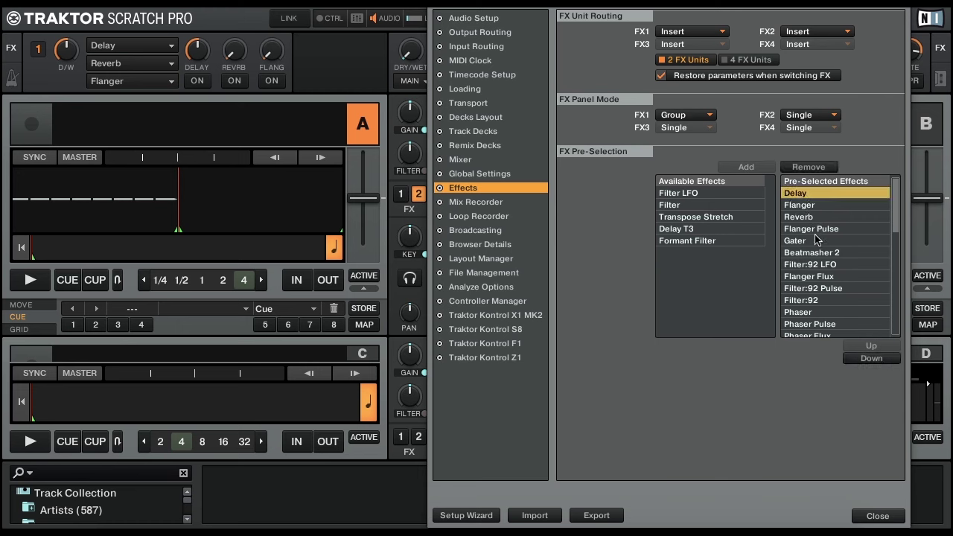
Move Flanger Pulse four places down the pre-selected effects and back up to its original place
{"action": "left_click", "coordinate": [815, 229]}
{"action": "left_click", "coordinate": [871, 359]}
{"action": "left_click", "coordinate": [871, 359]}
{"action": "left_click", "coordinate": [871, 359]}
{"action": "left_click", "coordinate": [872, 359]}
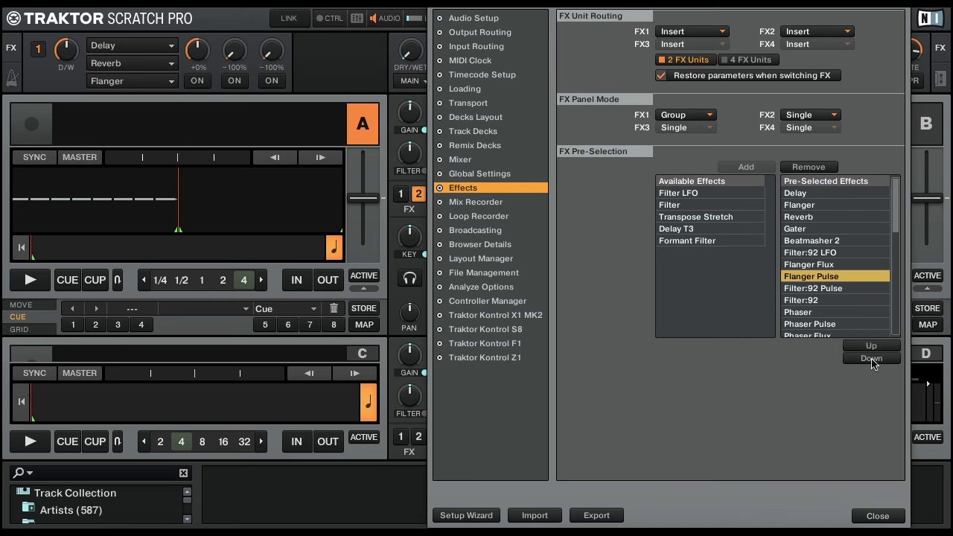
{"action": "left_click", "coordinate": [872, 346]}
{"action": "left_click", "coordinate": [872, 346]}
{"action": "left_click", "coordinate": [872, 347]}
{"action": "left_click", "coordinate": [871, 346]}
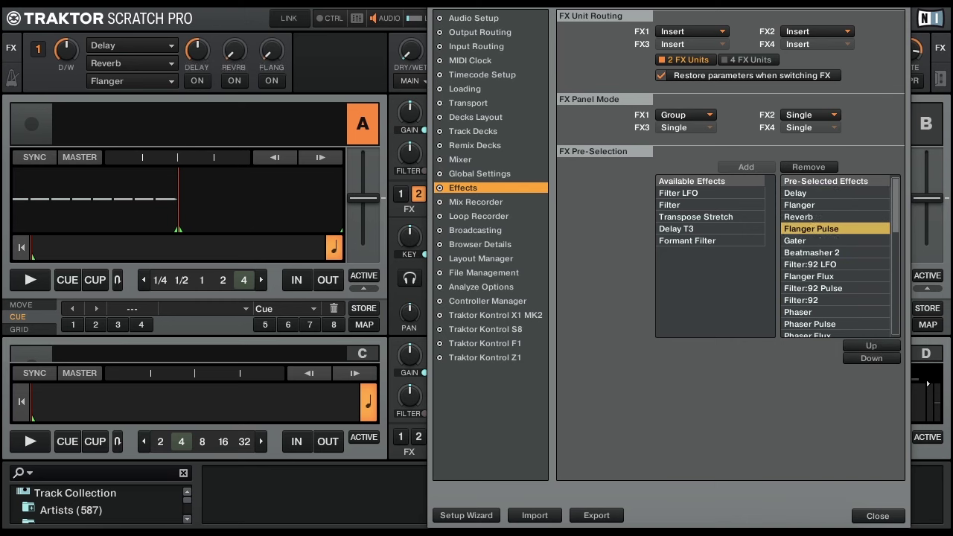
Review FX unit 1's mode options and the effect choices of its first slot, and close the preferences
{"action": "left_click", "coordinate": [37, 49]}
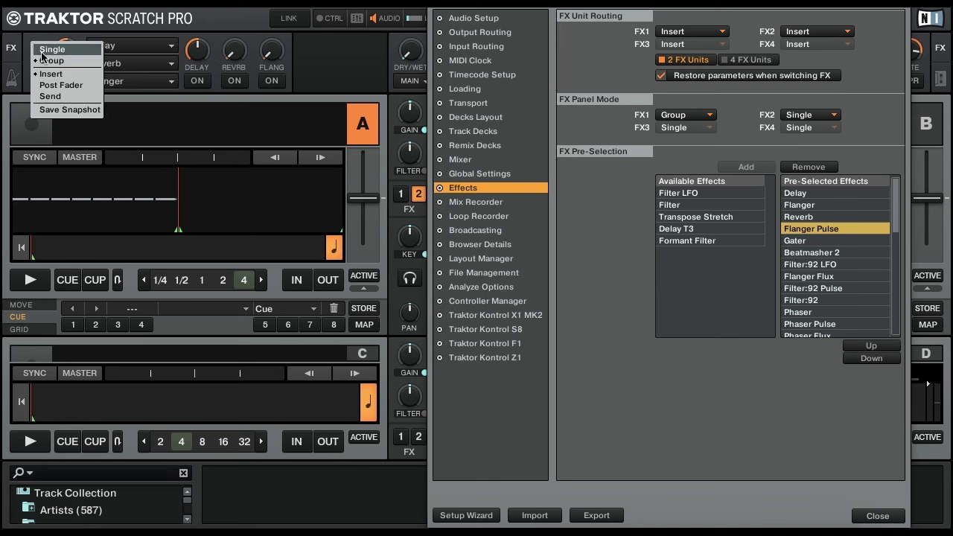
{"action": "left_click", "coordinate": [146, 52]}
{"action": "left_click", "coordinate": [172, 47]}
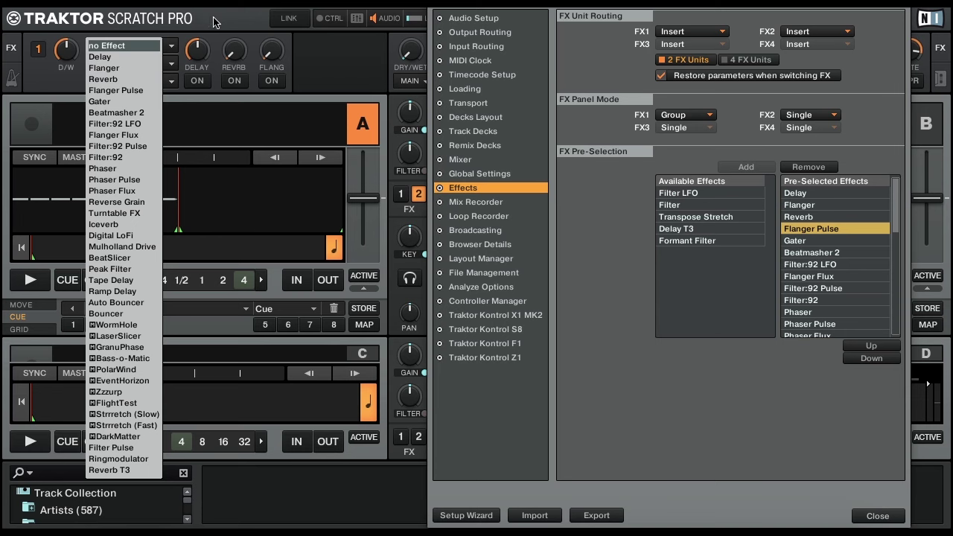
{"action": "left_click", "coordinate": [248, 40]}
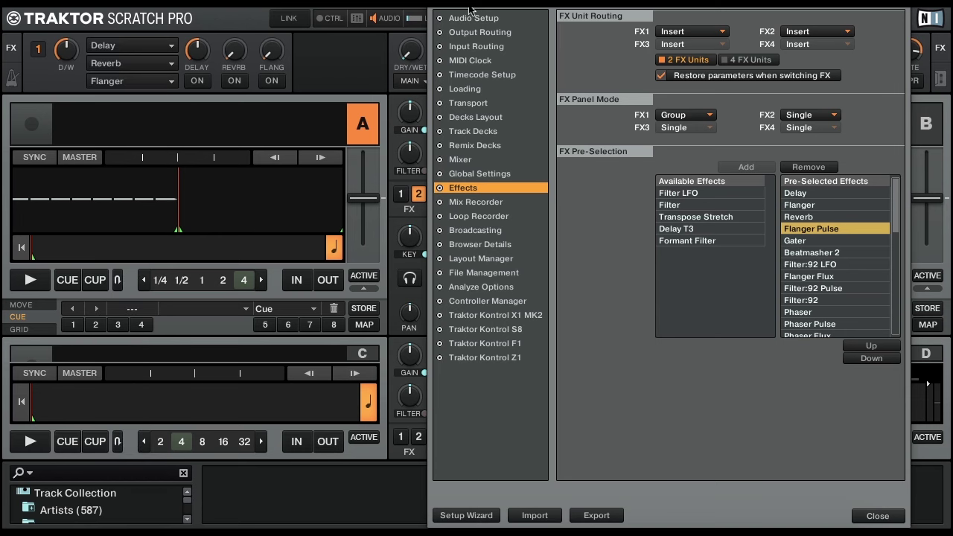
{"action": "left_click_drag", "start_coordinate": [495, 7], "coordinate": [485, 17]}
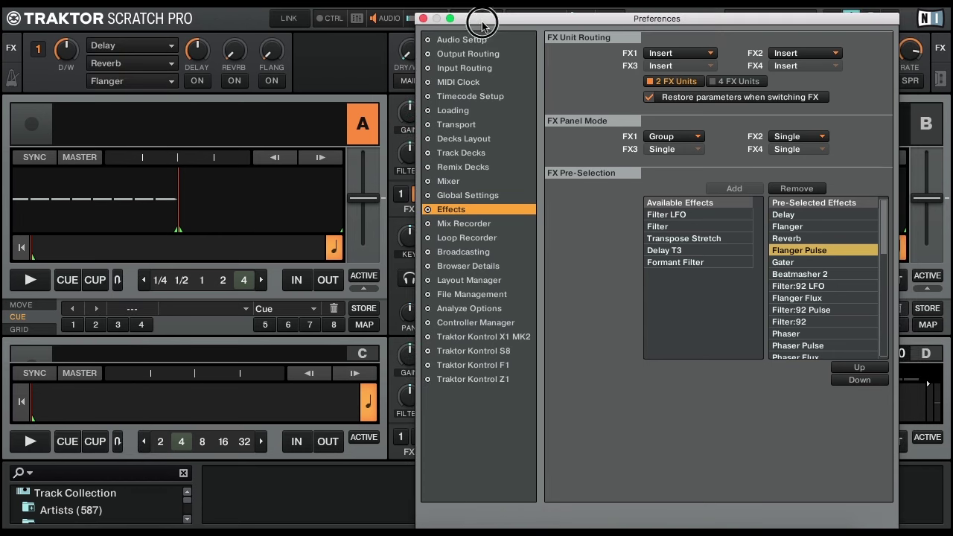
{"action": "left_click", "coordinate": [423, 18]}
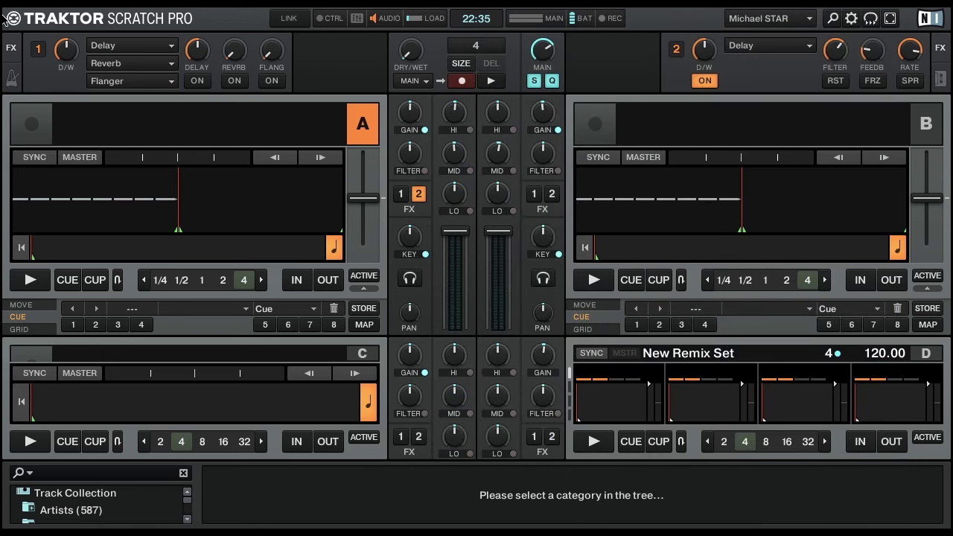
Raise the dry/wet amount of FX unit 1 above its middle setting
{"action": "mouse_move", "coordinate": [78, 75]}
{"action": "left_click_drag", "start_coordinate": [66, 51], "coordinate": [80, 49]}
{"action": "left_click_drag", "start_coordinate": [64, 57], "coordinate": [79, 151]}
{"action": "left_click_drag", "start_coordinate": [69, 56], "coordinate": [71, 48]}
Turn Delay and Reverb in FX unit 1 on and off again, and switch FX unit 2 off and back on
{"action": "left_click", "coordinate": [197, 82]}
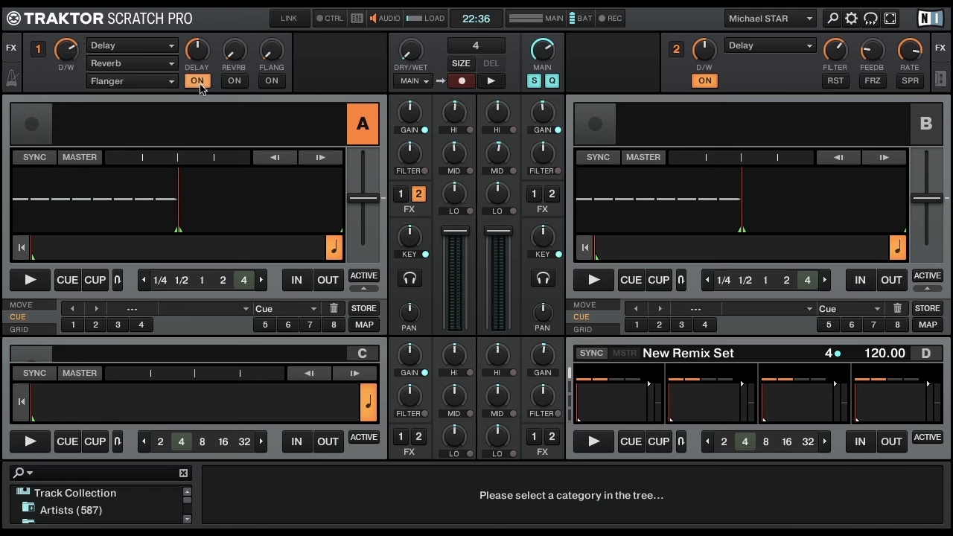
{"action": "left_click", "coordinate": [233, 82]}
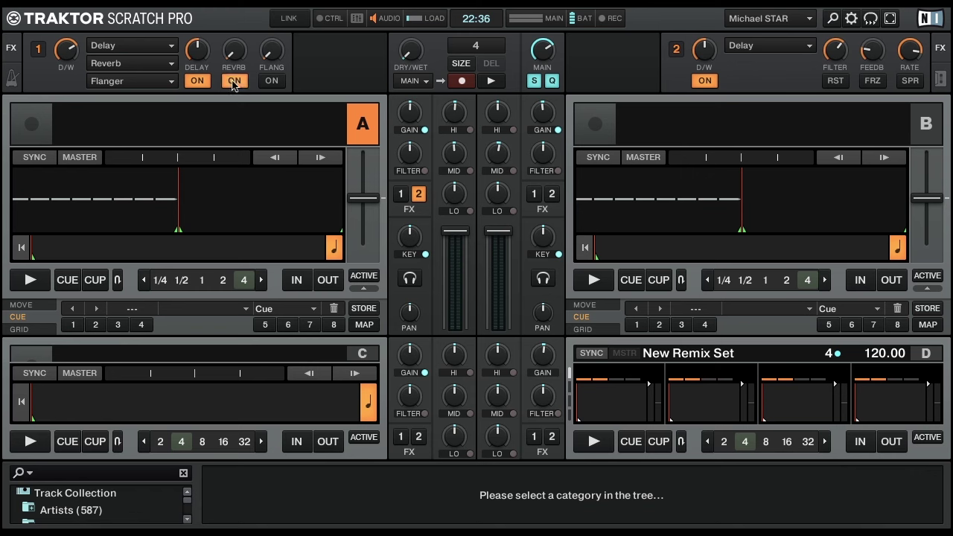
{"action": "left_click", "coordinate": [233, 82]}
{"action": "left_click", "coordinate": [198, 81]}
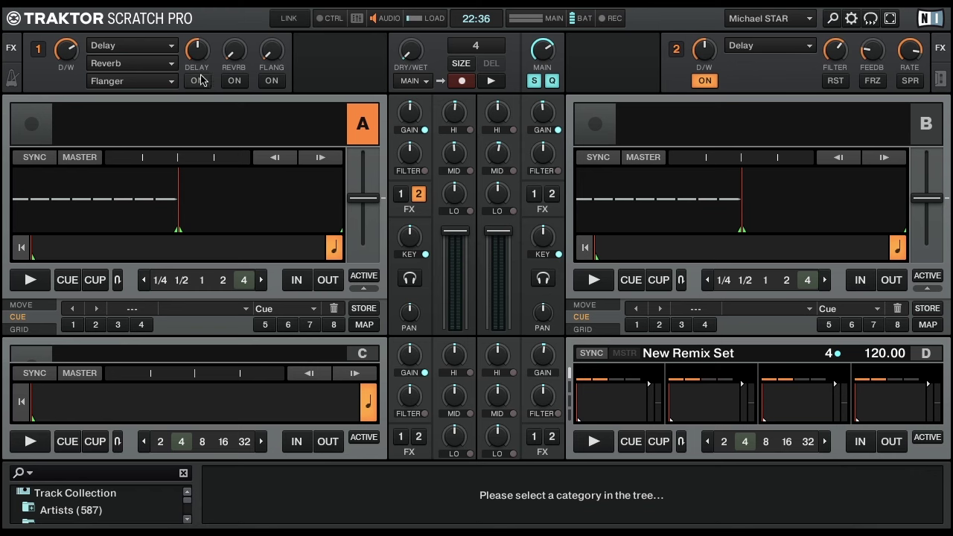
{"action": "left_click", "coordinate": [708, 83]}
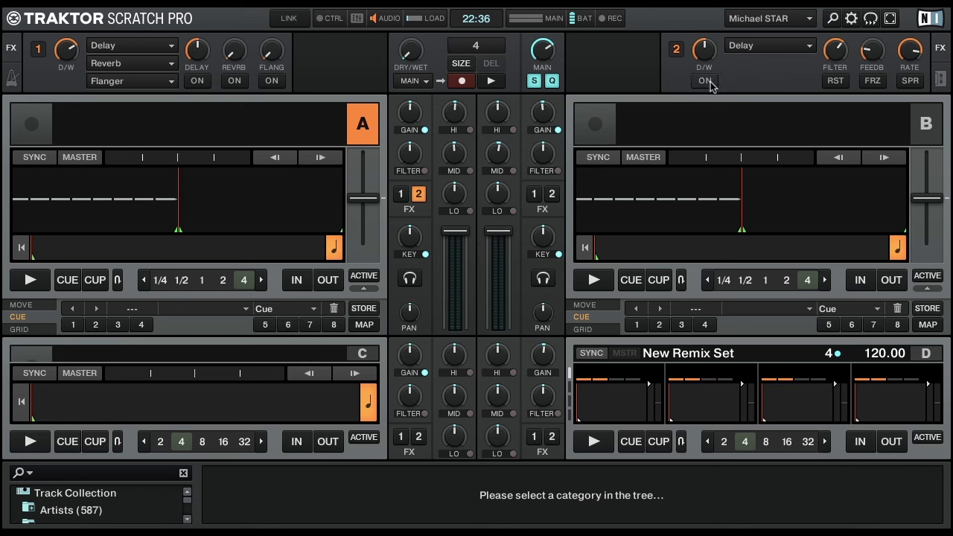
{"action": "left_click", "coordinate": [707, 81]}
Toggle the FX unit 1 and 2 assignments on deck A, leaving both units unassigned
{"action": "left_click", "coordinate": [418, 194]}
{"action": "left_click", "coordinate": [401, 194]}
{"action": "left_click", "coordinate": [418, 194]}
{"action": "left_click", "coordinate": [400, 194]}
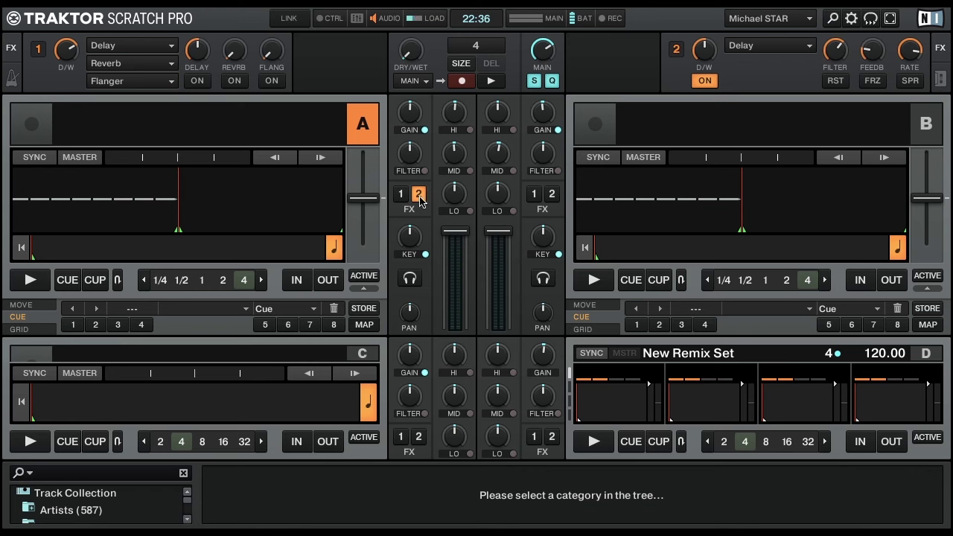
{"action": "left_click", "coordinate": [419, 194]}
Try assigning FX units 1 and 2 to deck B and FX unit 1 to deck C, and clear these assignments
{"action": "left_click", "coordinate": [534, 194]}
{"action": "left_click", "coordinate": [552, 194]}
{"action": "left_click", "coordinate": [534, 194]}
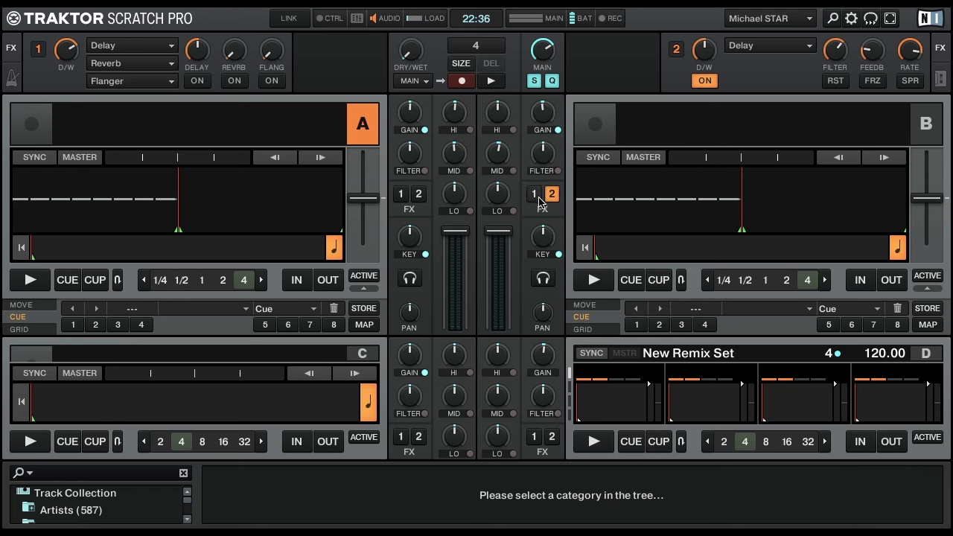
{"action": "left_click", "coordinate": [401, 437]}
{"action": "left_click", "coordinate": [401, 437]}
{"action": "left_click", "coordinate": [552, 195]}
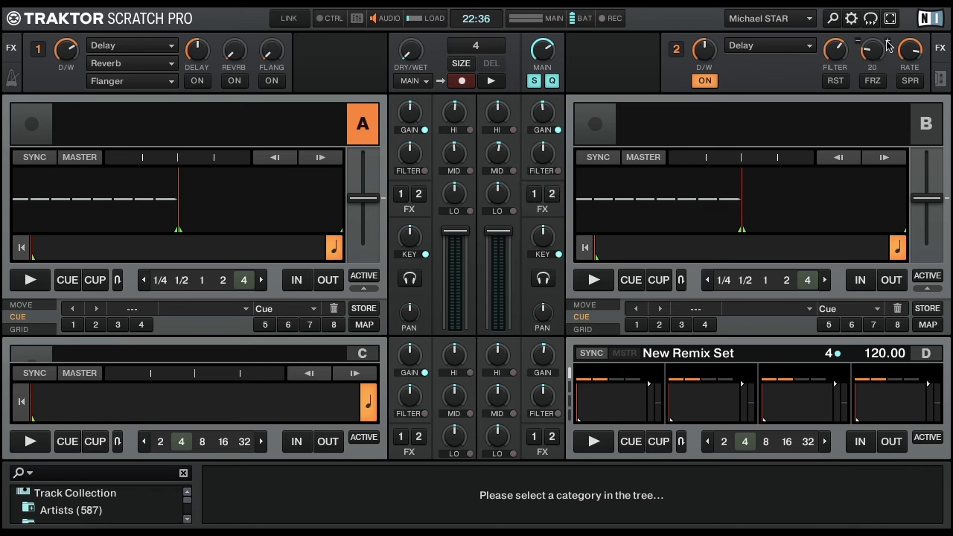
Switch the effects preferences to 4 FX Units and close the preferences to view the layout
{"action": "left_click", "coordinate": [853, 20]}
{"action": "left_click", "coordinate": [739, 61]}
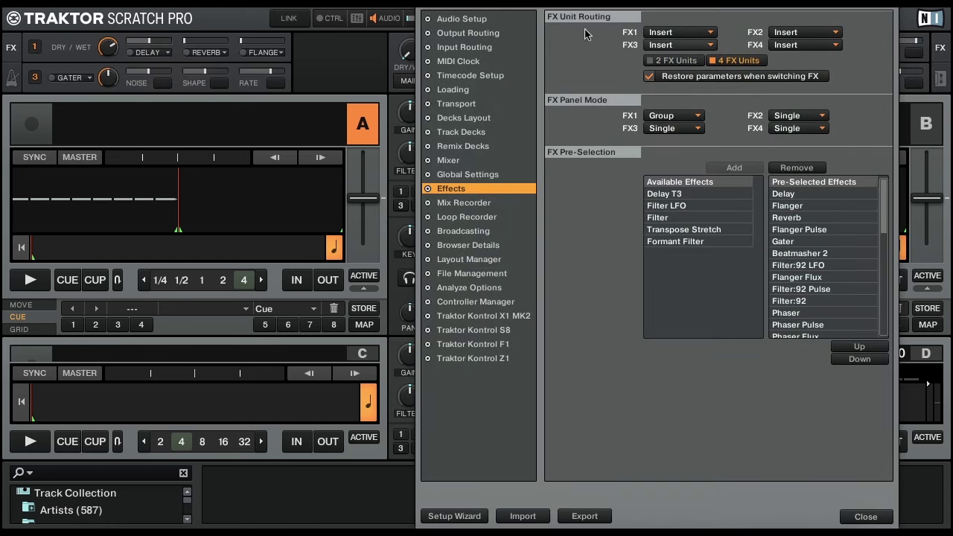
{"action": "key", "text": "Escape"}
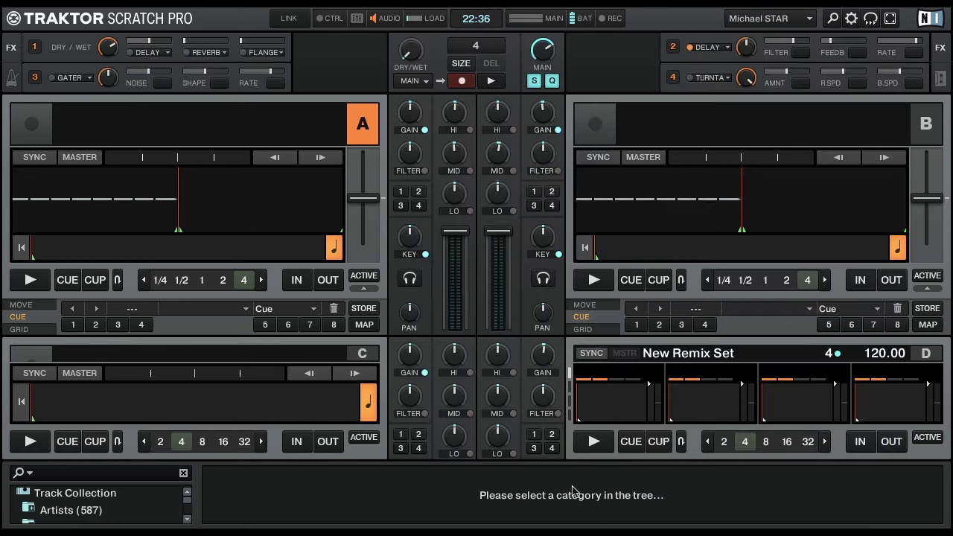
Return the effects preferences to 2 FX Units and close the preferences
{"action": "left_click", "coordinate": [853, 20]}
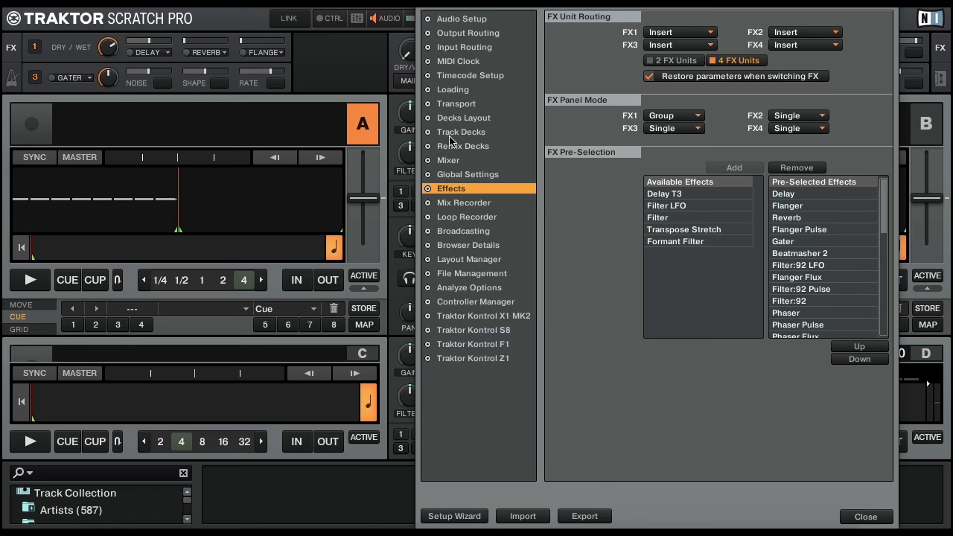
{"action": "left_click", "coordinate": [674, 61]}
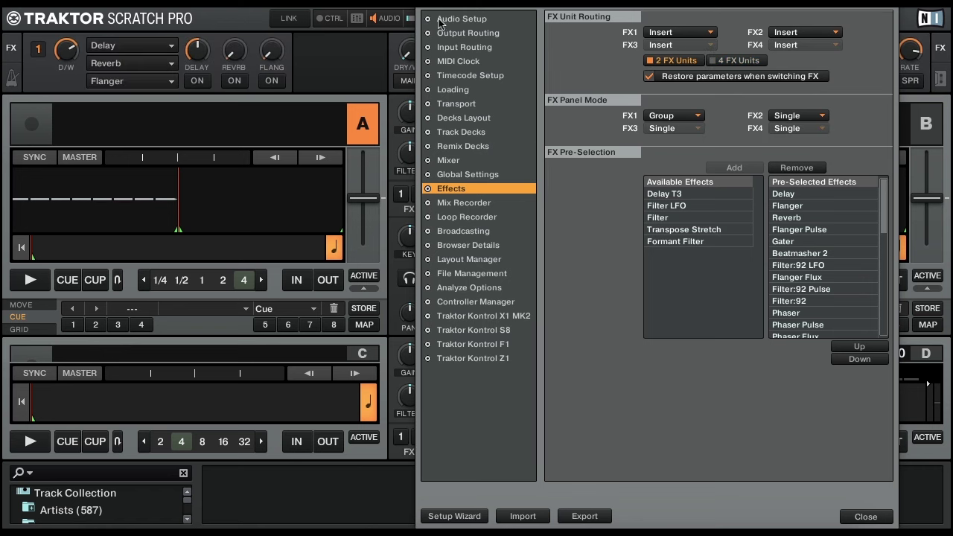
{"action": "key", "text": "Escape"}
Route FX unit 1 as Post Fader, keep it in Group mode, and nudge deck A's volume fader slightly down
{"action": "left_click", "coordinate": [37, 49]}
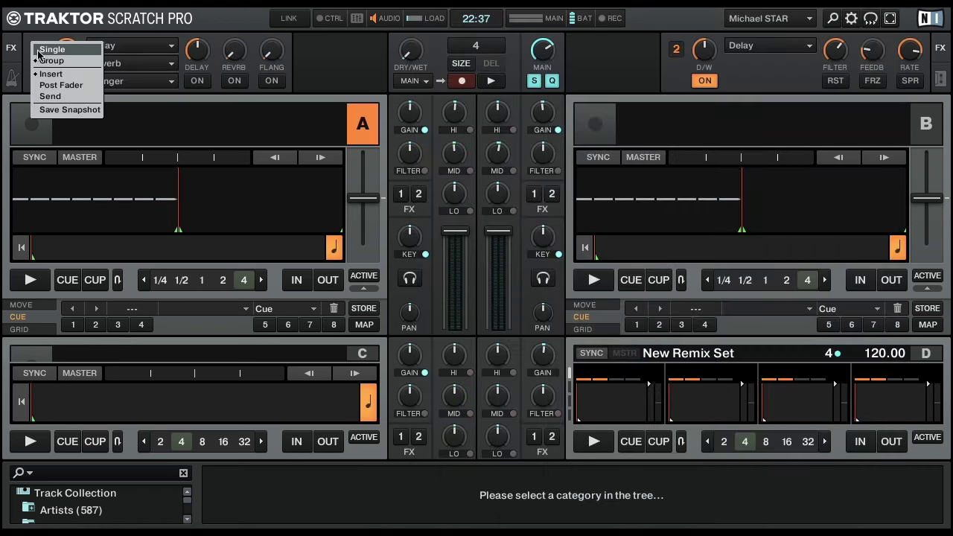
{"action": "left_click", "coordinate": [61, 85]}
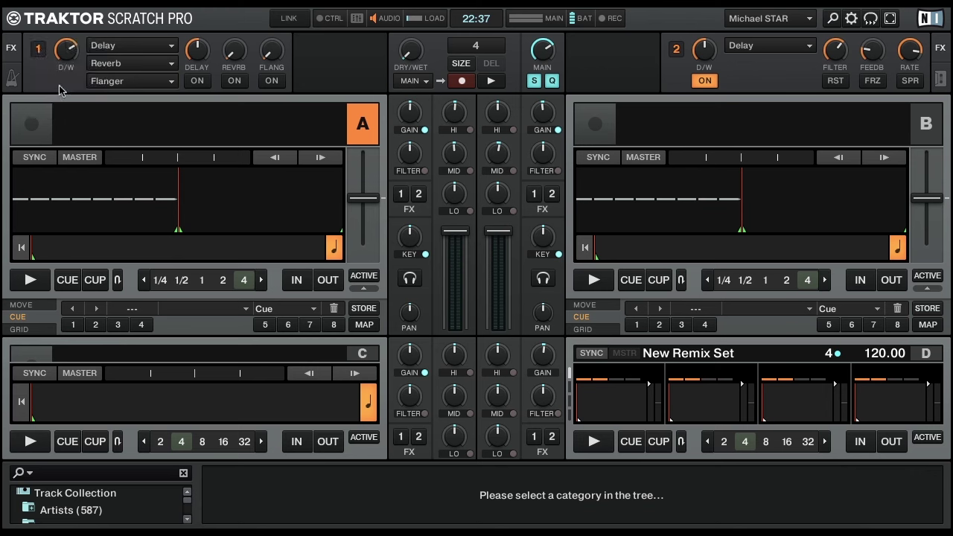
{"action": "left_click", "coordinate": [37, 49]}
{"action": "left_click", "coordinate": [53, 61]}
{"action": "mouse_move", "coordinate": [454, 232]}
{"action": "left_mouse_down"}
{"action": "mouse_move", "coordinate": [453, 303]}
{"action": "mouse_move", "coordinate": [454, 226]}
{"action": "mouse_move", "coordinate": [455, 235]}
{"action": "left_mouse_up"}
{"action": "mouse_move", "coordinate": [838, 47]}
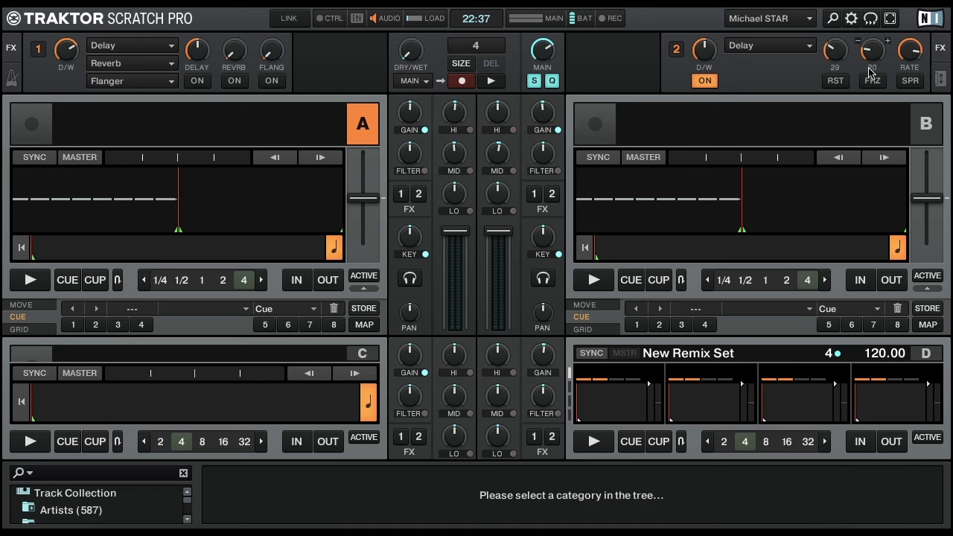